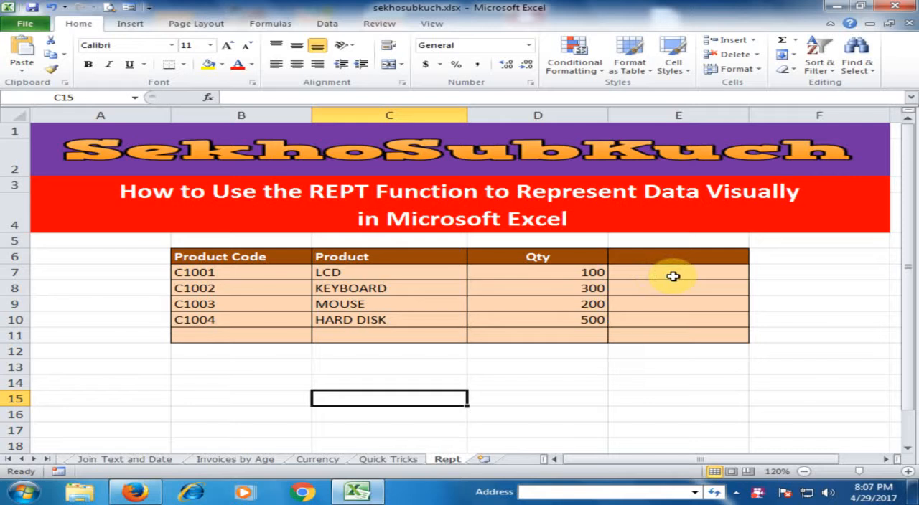
# - Enter the formula =REPT("|",D7) in cell E7 to draw bars for the LCD quantity
pyautogui.click(628, 273)
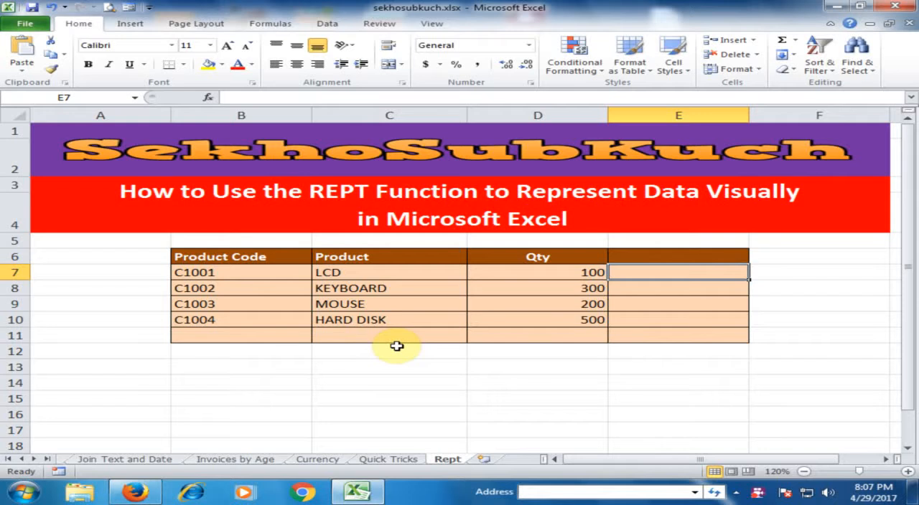
pyautogui.write('=rept')
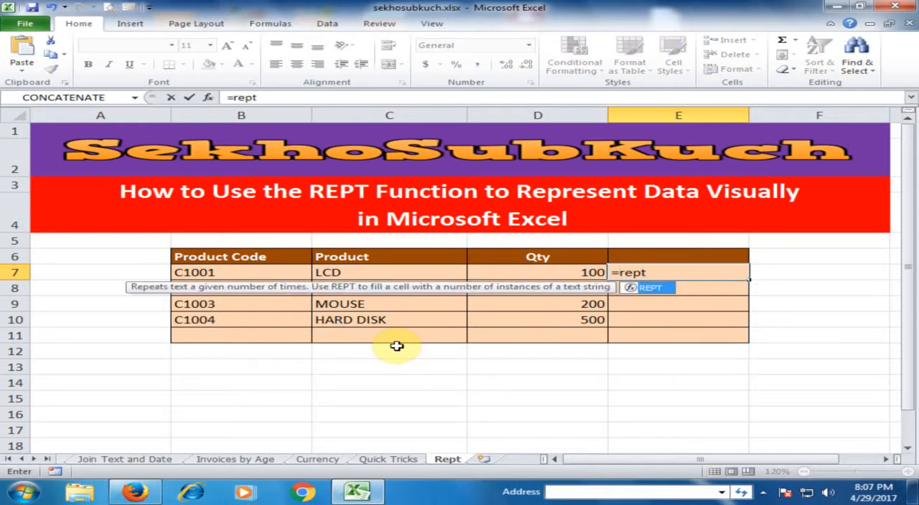
pyautogui.press('Tab')
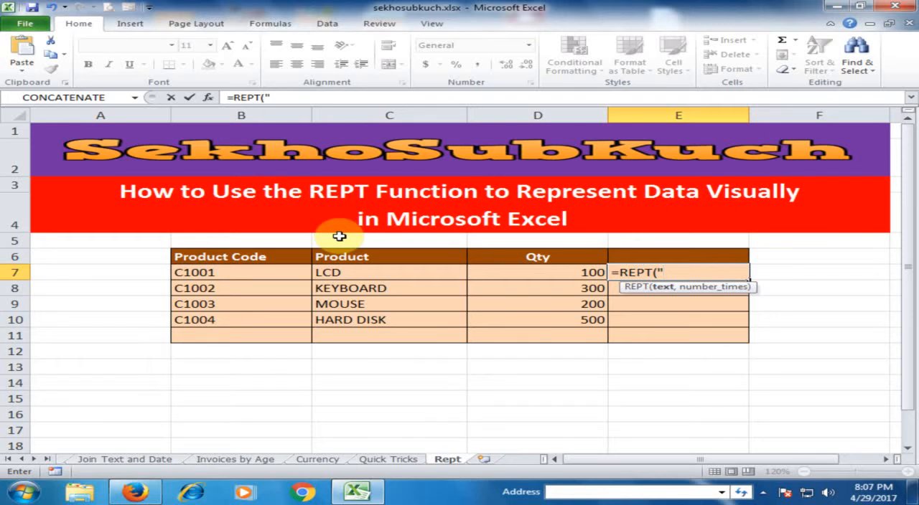
pyautogui.write('|')
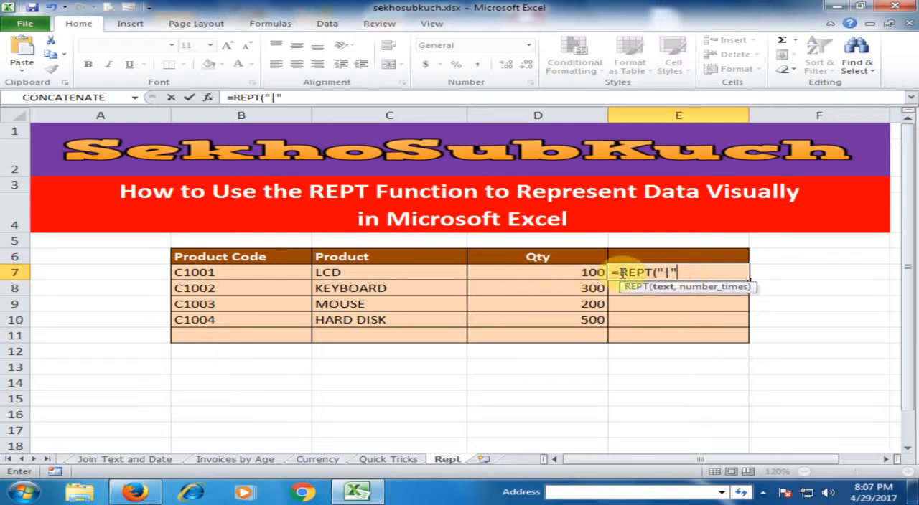
pyautogui.write(',')
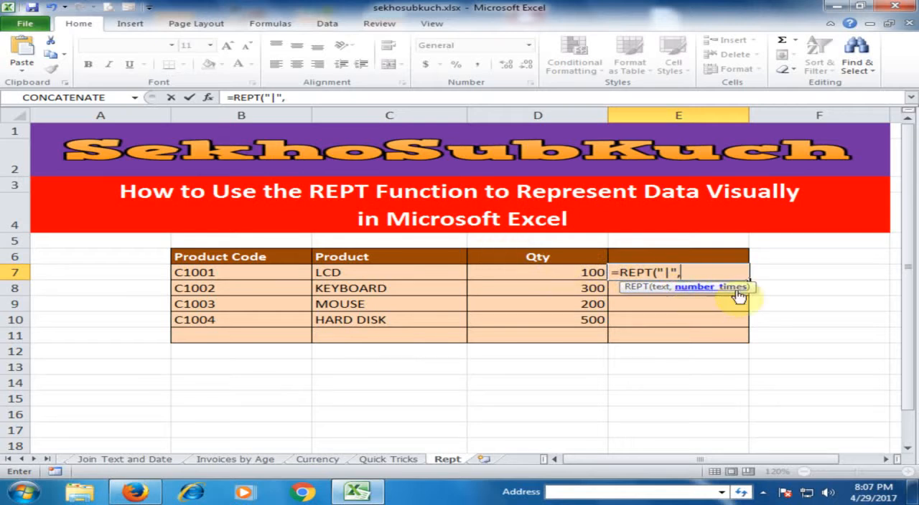
pyautogui.click(567, 271)
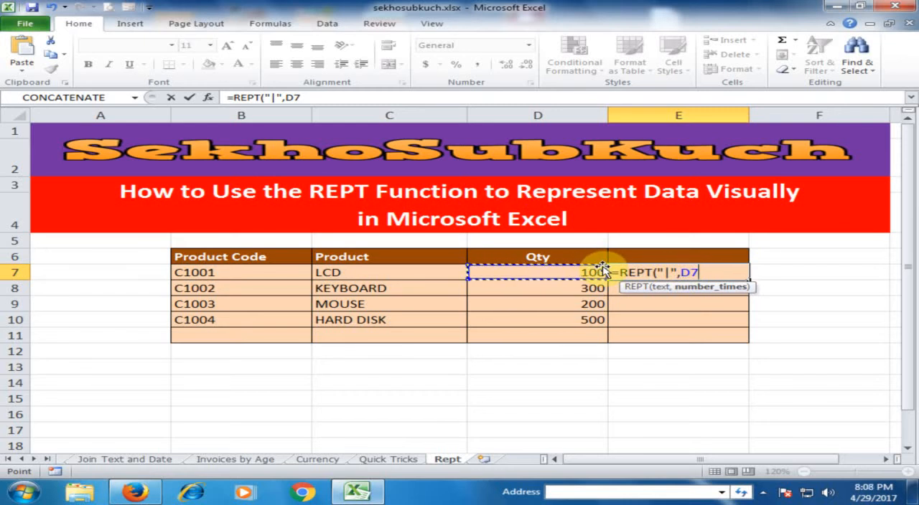
pyautogui.write(')')
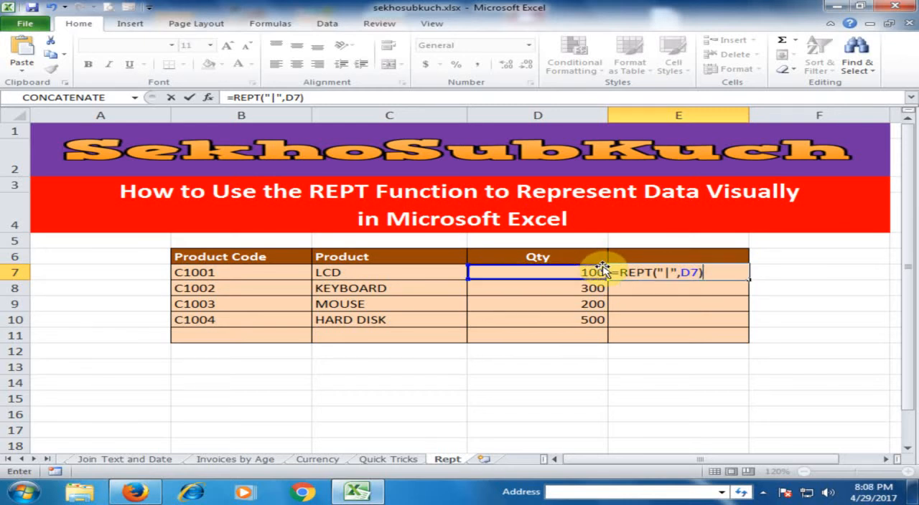
pyautogui.press('Return')
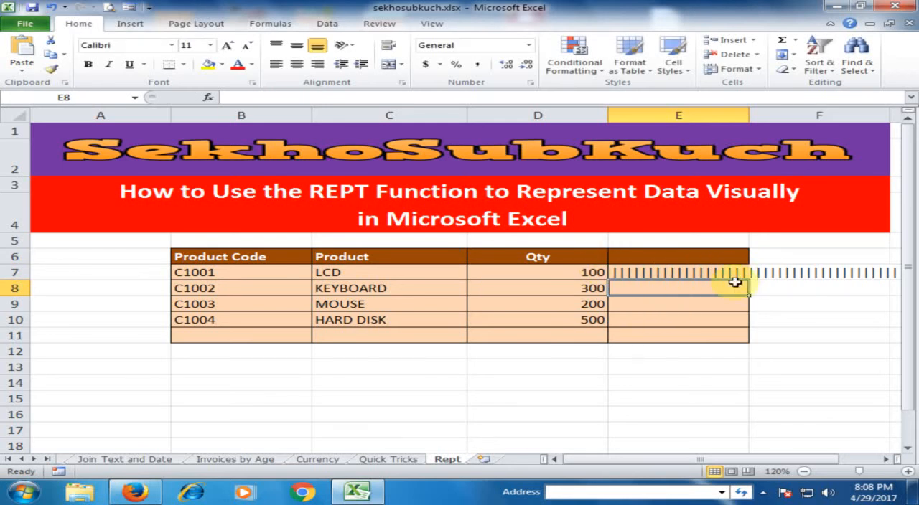
# - Divide the repeat count in E7 by 50, making it =REPT("|",D7/50), and fill the formula down to E10
pyautogui.moveTo(722, 460); pyautogui.dragTo(842, 469)
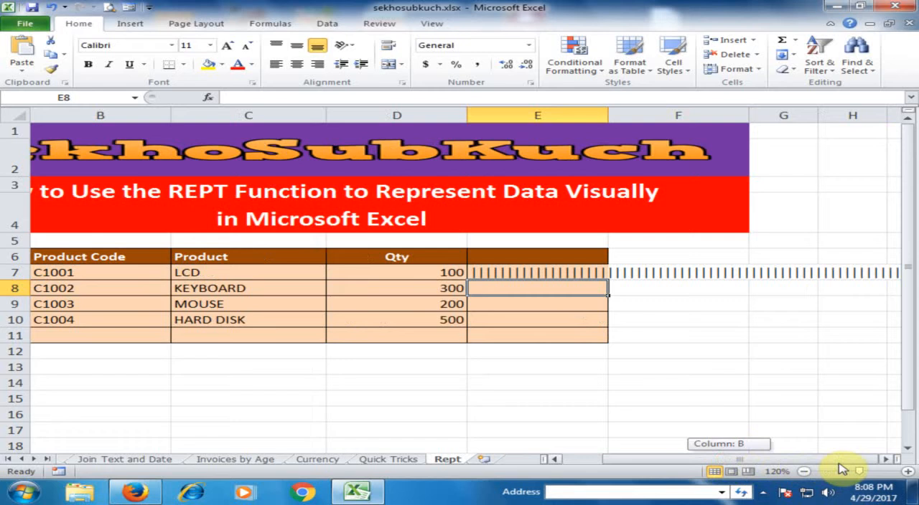
pyautogui.click(886, 461)
pyautogui.click(886, 460)
pyautogui.click(885, 460)
pyautogui.click(886, 460)
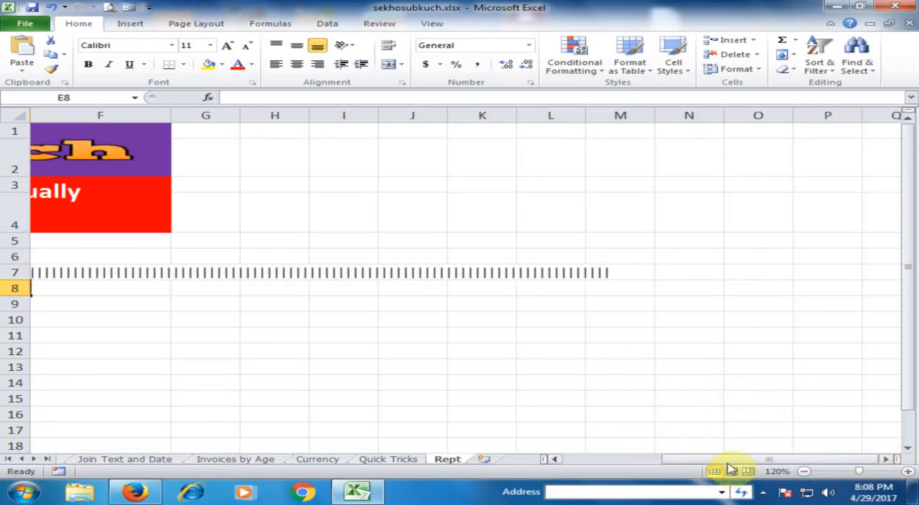
pyautogui.moveTo(749, 459); pyautogui.dragTo(615, 459)
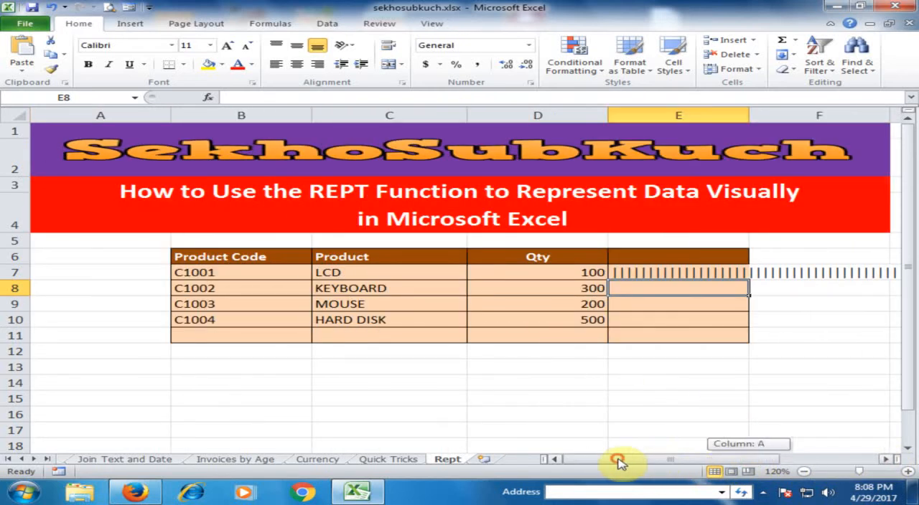
pyautogui.click(693, 271)
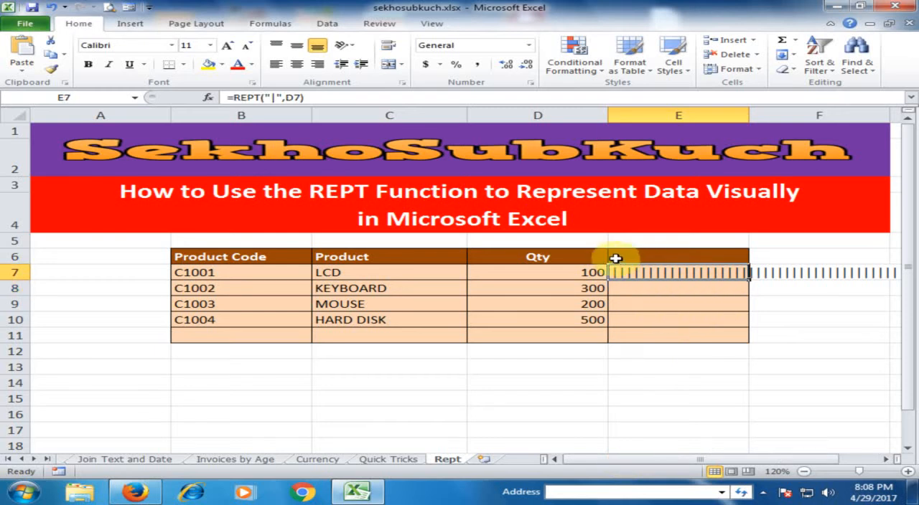
pyautogui.doubleClick(707, 273)
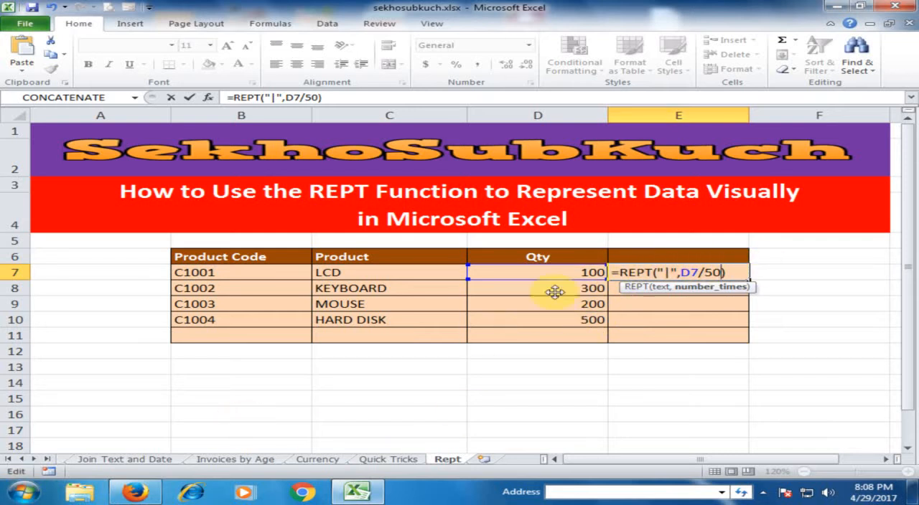
pyautogui.click(734, 275)
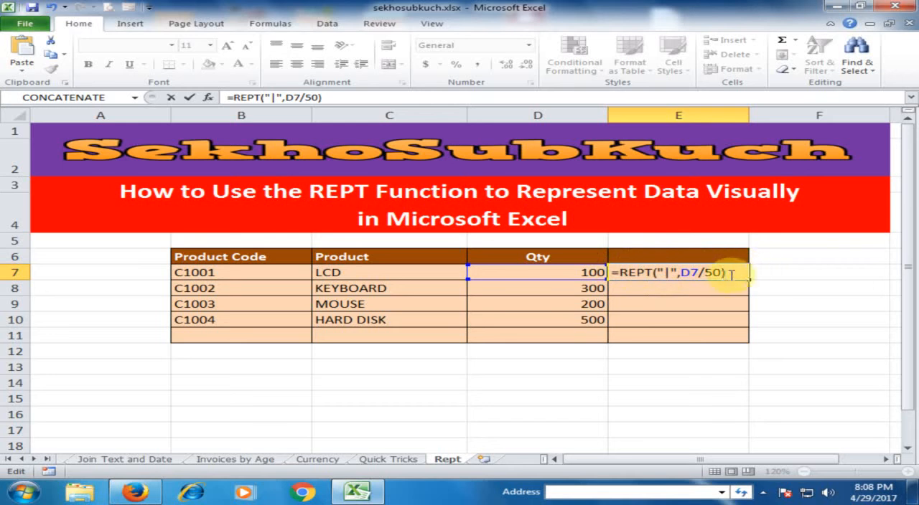
pyautogui.press('Return')
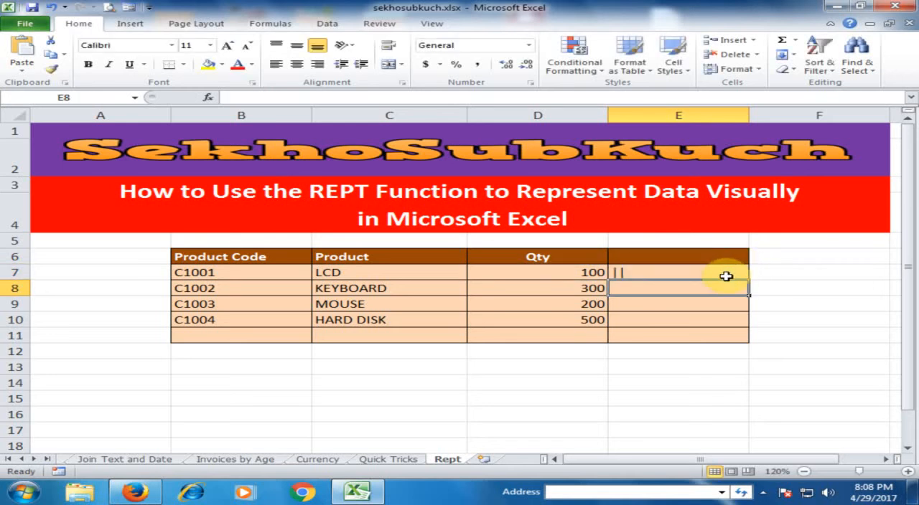
pyautogui.click(646, 274)
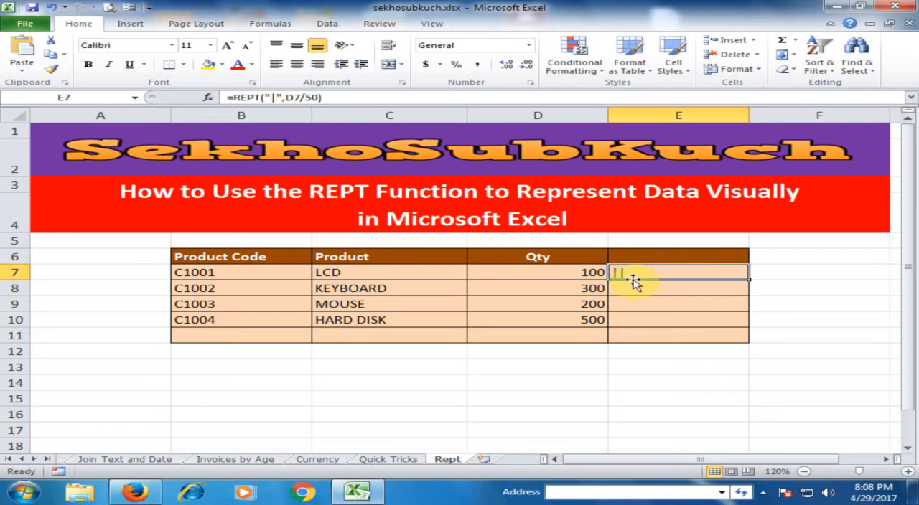
pyautogui.moveTo(748, 282); pyautogui.dragTo(706, 329)
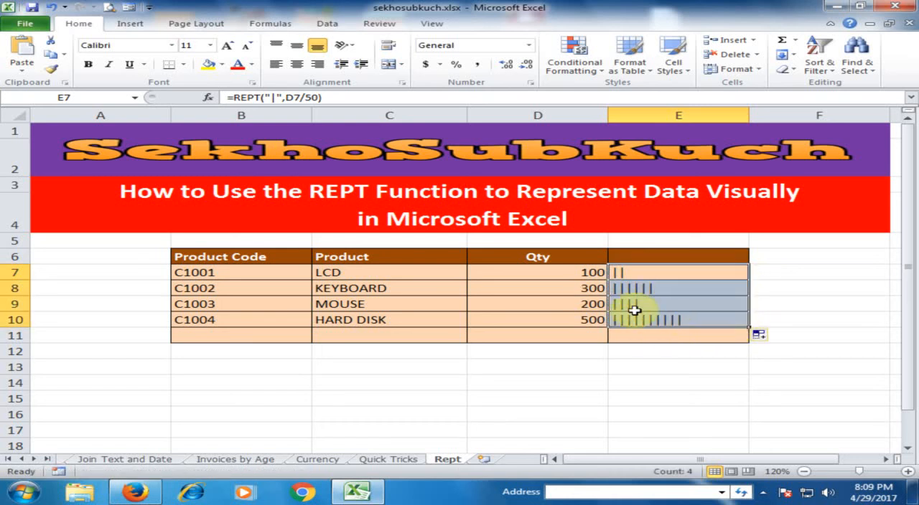
# - Set the divisor in E7's REPT formula to 25 and fill the formula down to E10
pyautogui.doubleClick(656, 273)
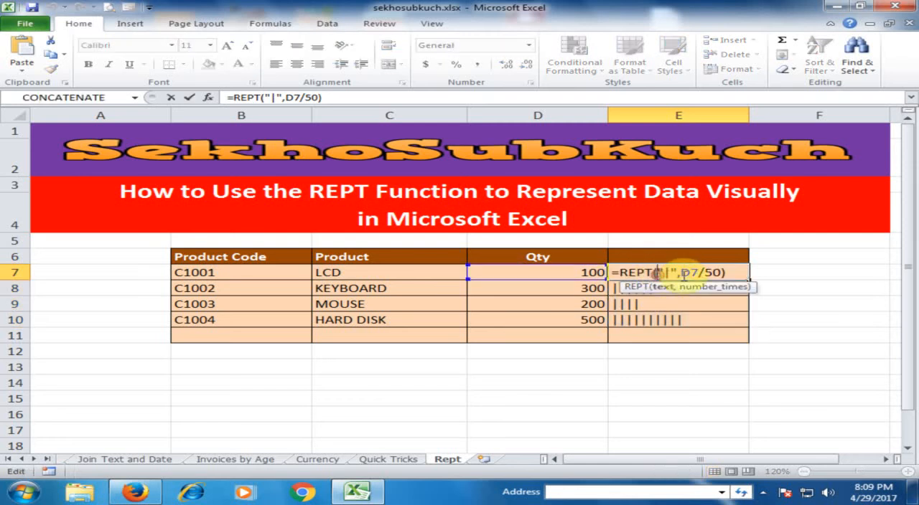
pyautogui.doubleClick(709, 272)
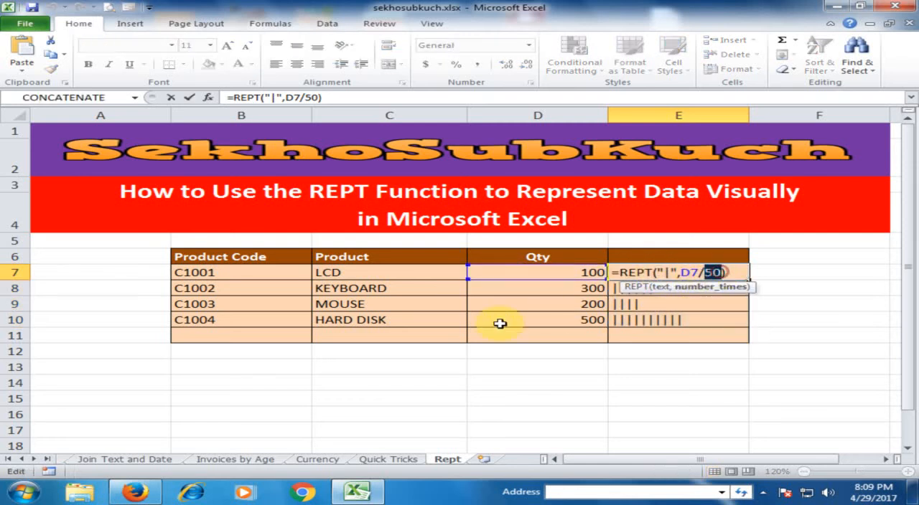
pyautogui.write('25')
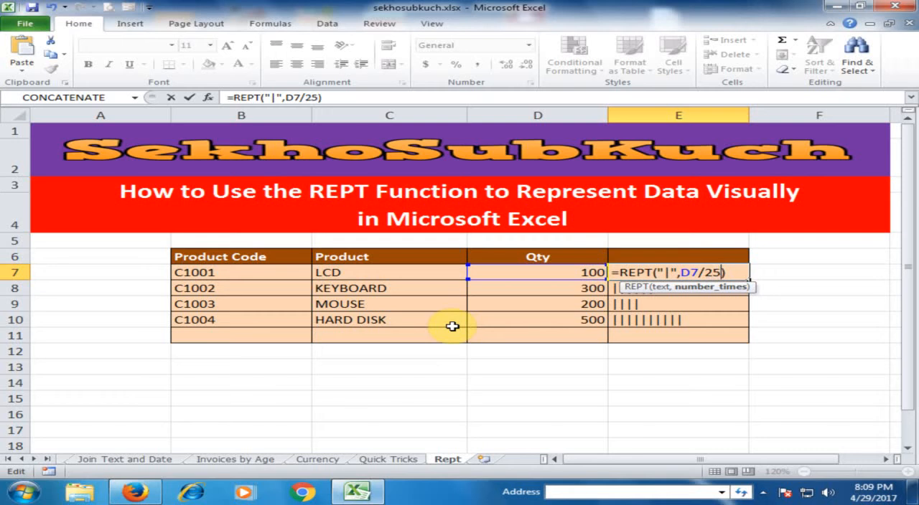
pyautogui.press('Return')
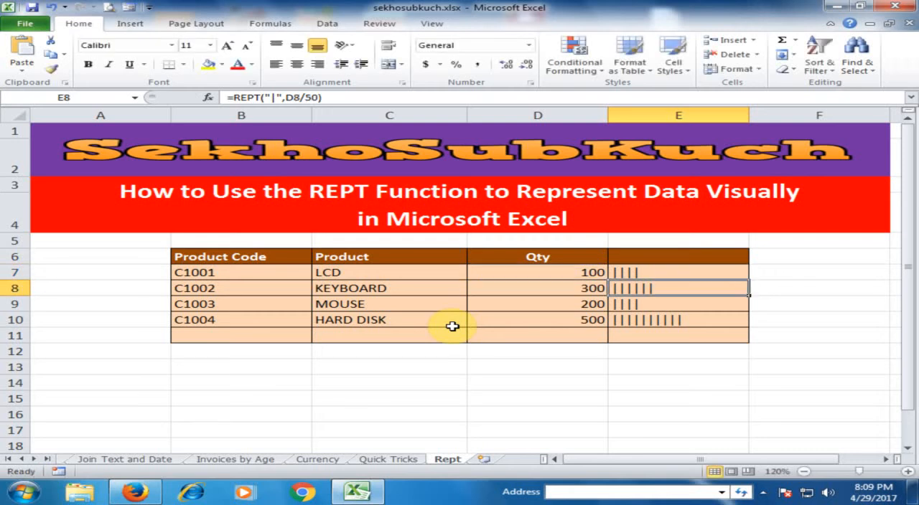
pyautogui.click(703, 273)
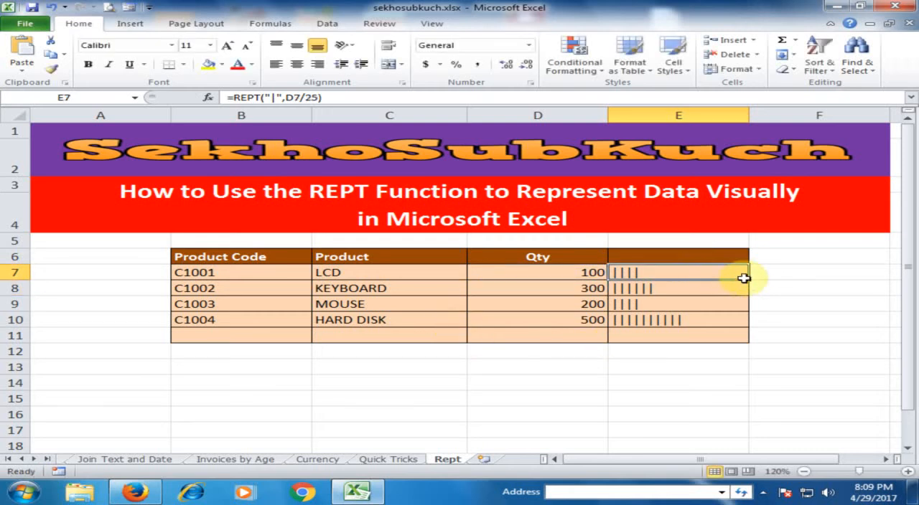
pyautogui.doubleClick(749, 281)
pyautogui.click(718, 361)
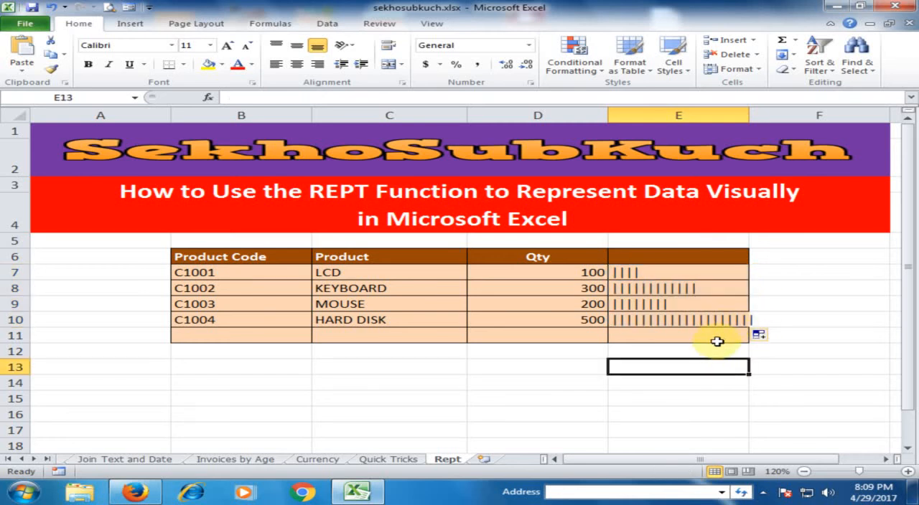
# - Change the divisor in E7's REPT formula to 30 and copy the formula down through E10
pyautogui.click(687, 273)
pyautogui.doubleClick(707, 275)
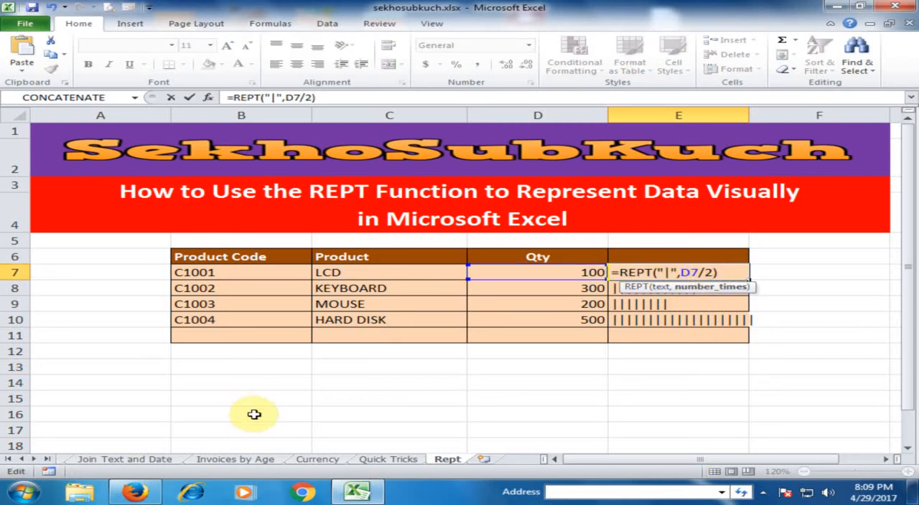
pyautogui.write('30')
pyautogui.press('Return')
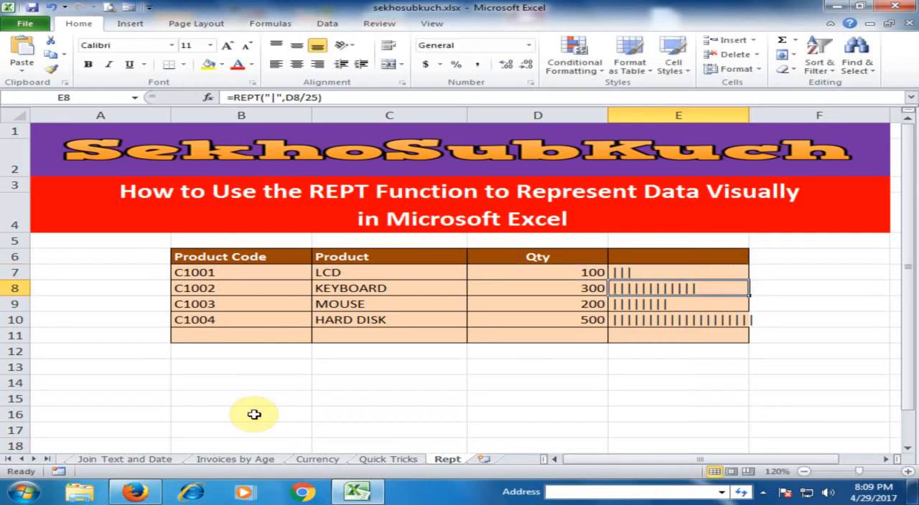
pyautogui.click(656, 272)
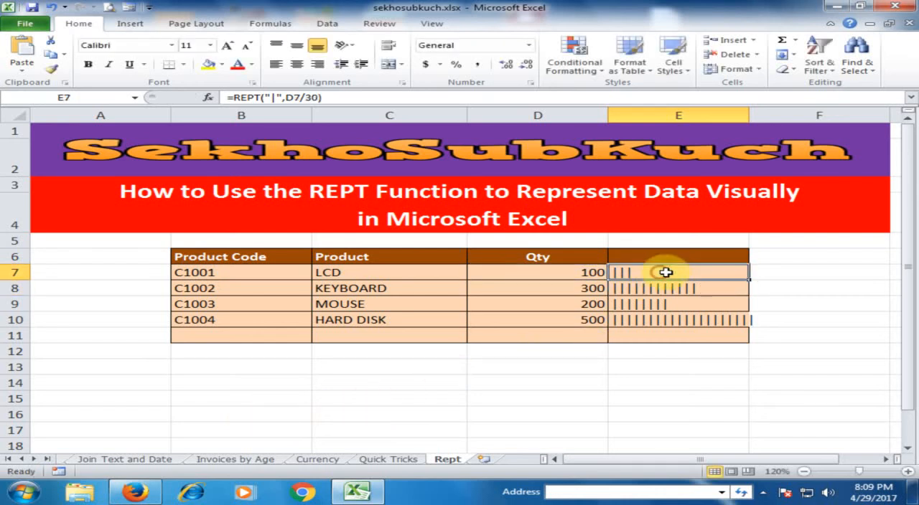
pyautogui.doubleClick(750, 282)
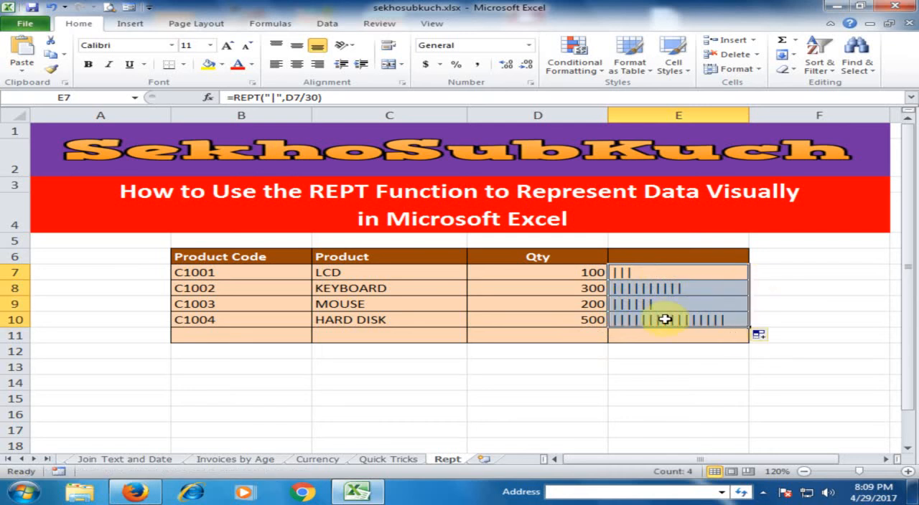
pyautogui.click(661, 351)
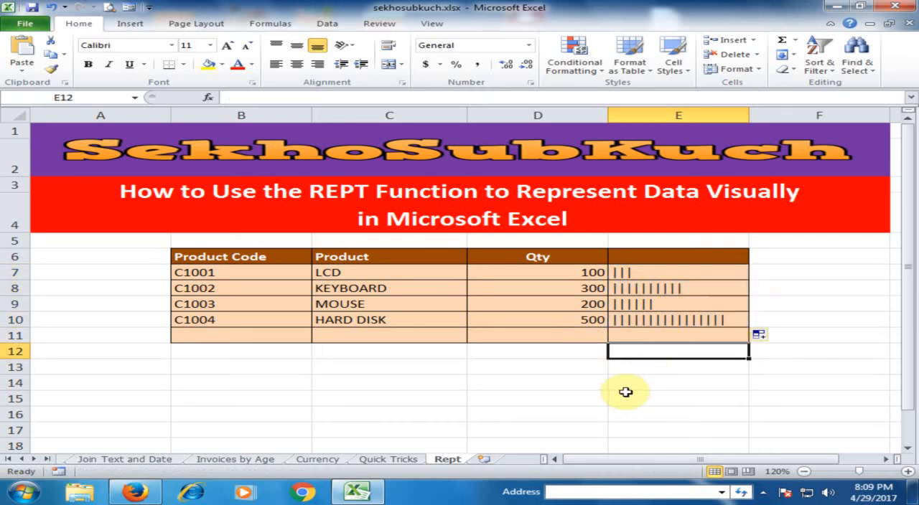
# - Replace the repeated character in E7's REPT formula with # and fill the formula down to E10
pyautogui.click(654, 273)
pyautogui.doubleClick(657, 272)
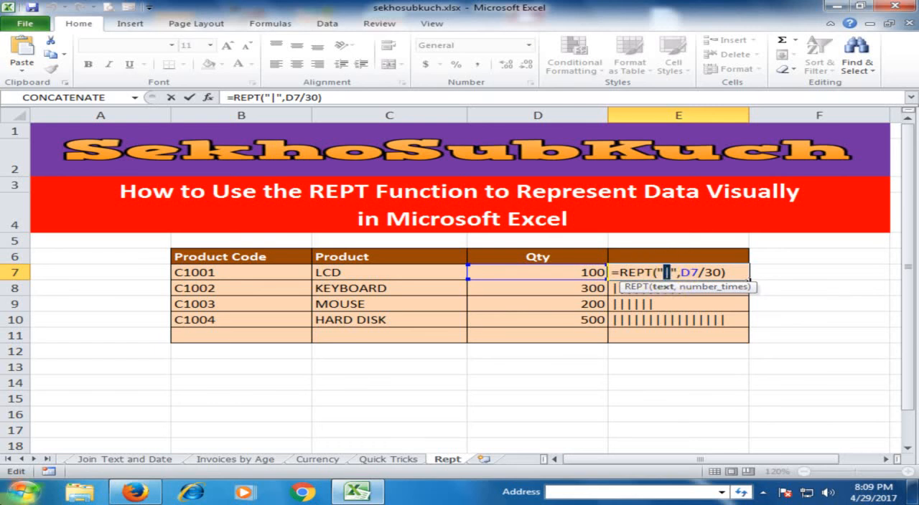
pyautogui.write('#')
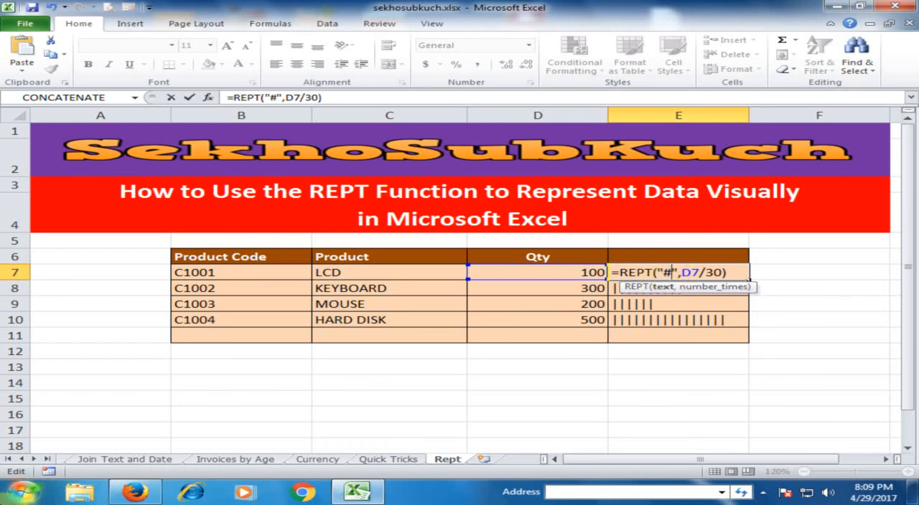
pyautogui.press('Return')
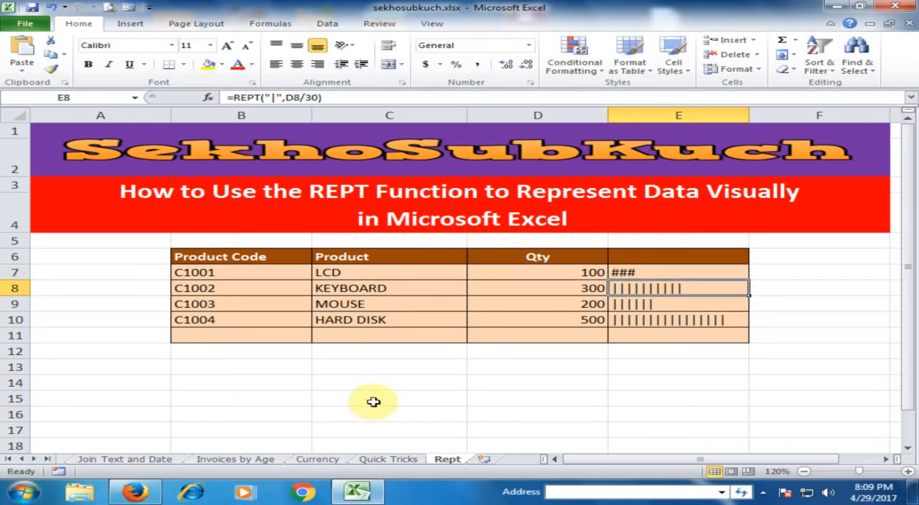
pyautogui.click(649, 272)
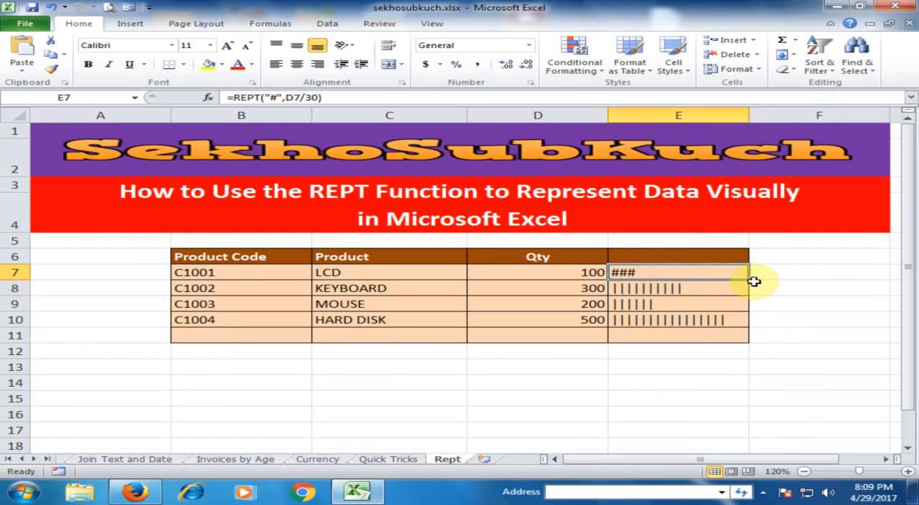
pyautogui.moveTo(749, 280); pyautogui.dragTo(747, 322)
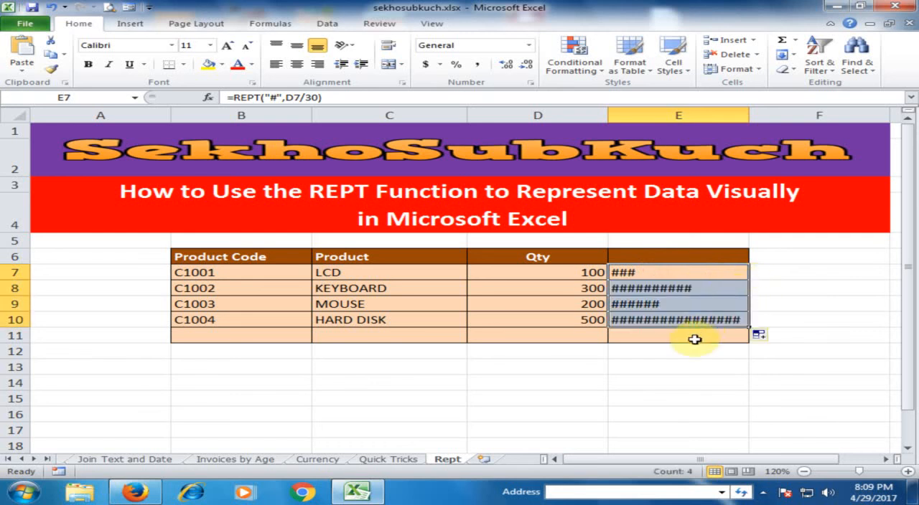
pyautogui.click(663, 336)
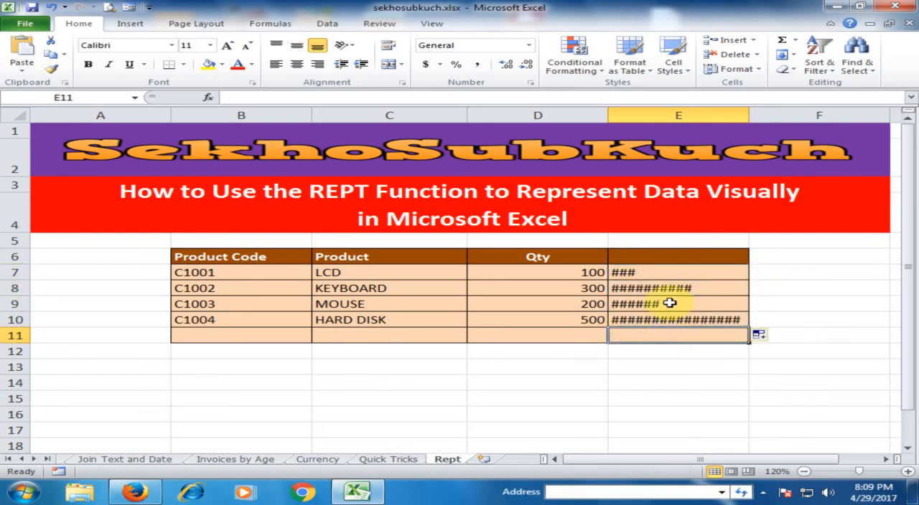
# - Set the Qty of MOUSE in D9 to 450 and the Qty of KEYBOARD in D8 to 200
pyautogui.click(585, 307)
pyautogui.write('4')
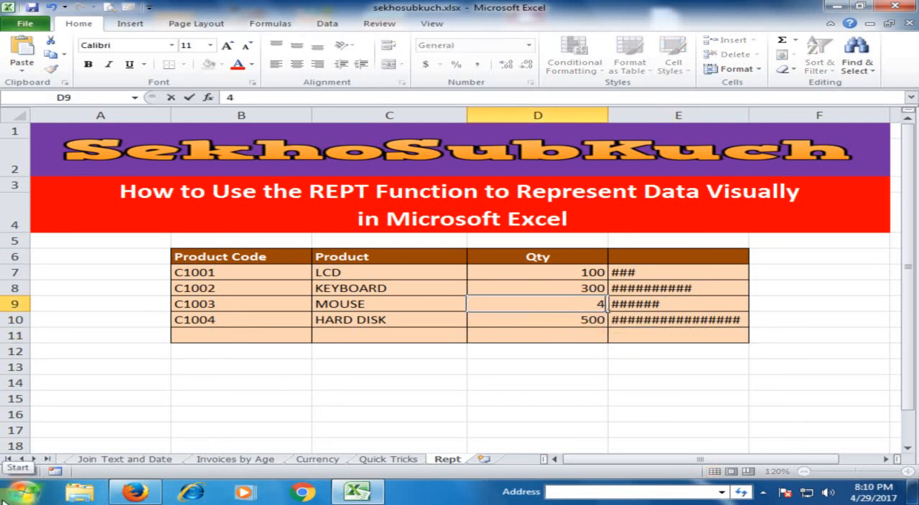
pyautogui.write('50')
pyautogui.press('Return')
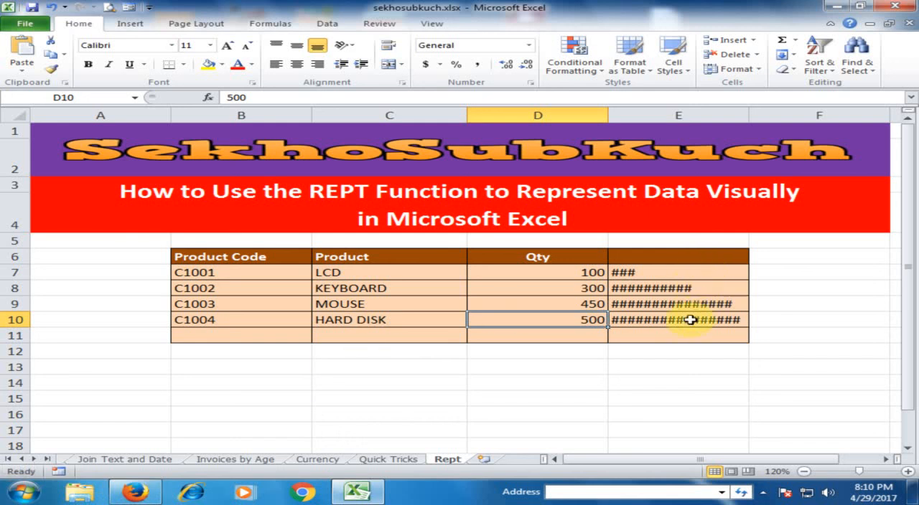
pyautogui.click(587, 289)
pyautogui.write('200')
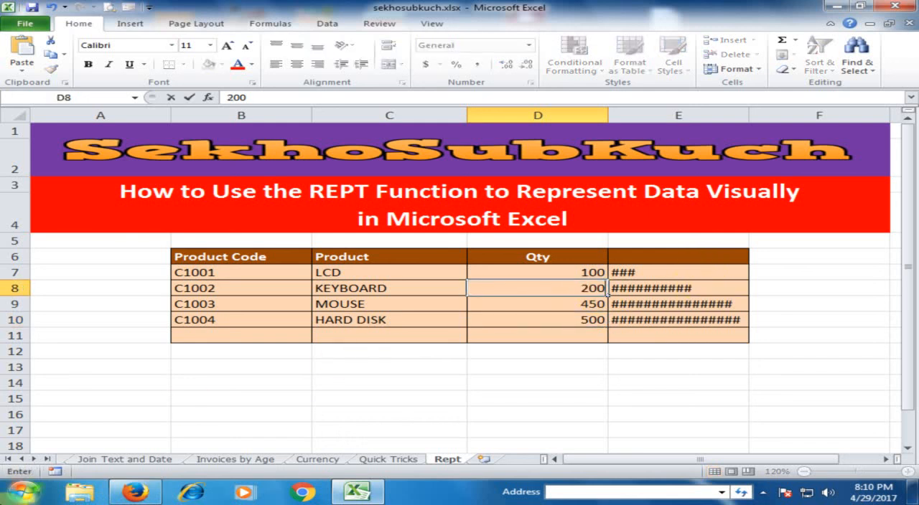
pyautogui.press('Return')
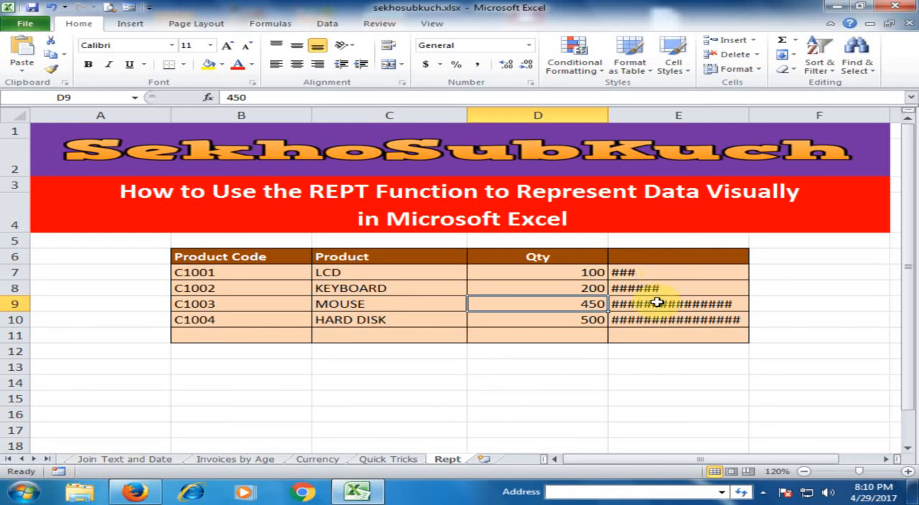
# - Replace the repeated character in E7's REPT formula with |, making it =REPT("|",D7/30), and fill the formula down the product rows
pyautogui.doubleClick(649, 272)
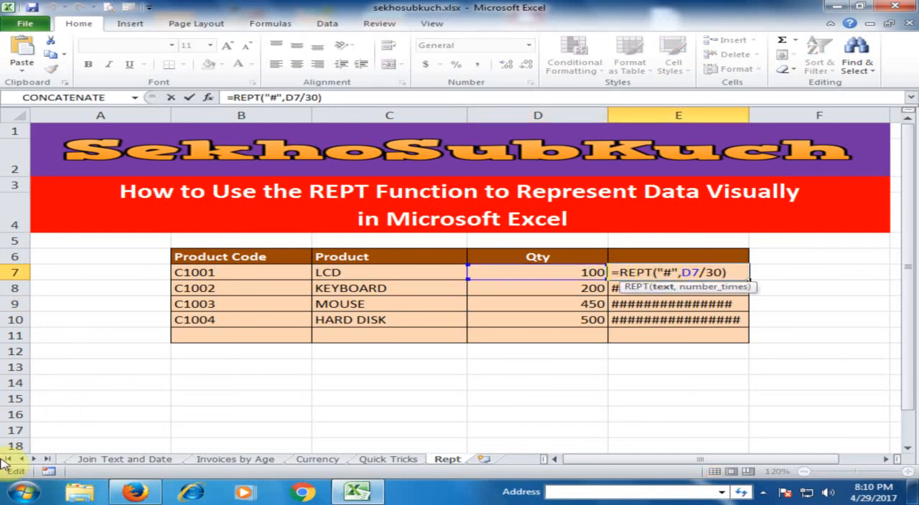
pyautogui.press('BackSpace')
pyautogui.write('|')
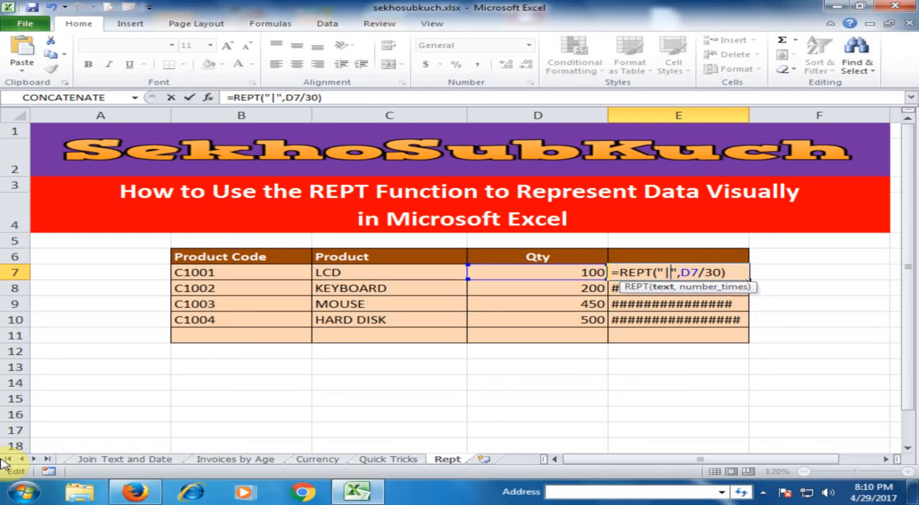
pyautogui.press('End')
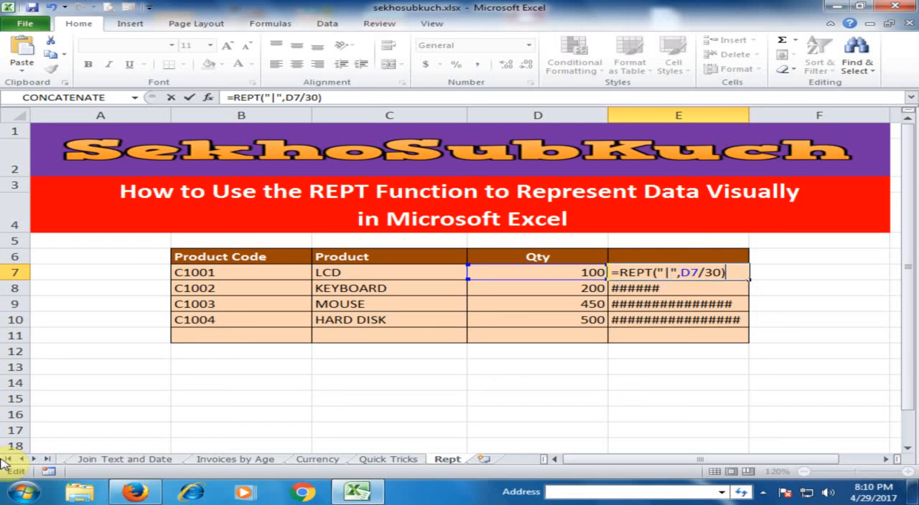
pyautogui.press('Return')
pyautogui.press('Up')
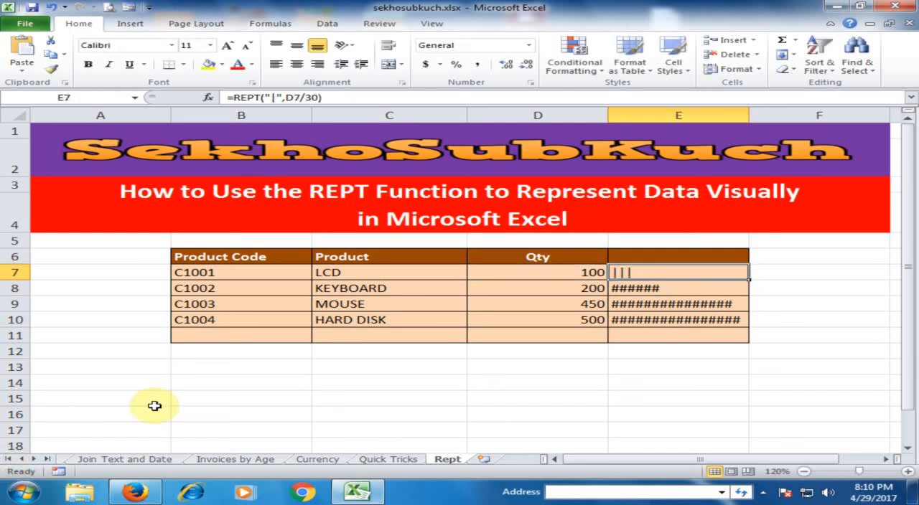
pyautogui.doubleClick(748, 281)
pyautogui.click(679, 382)
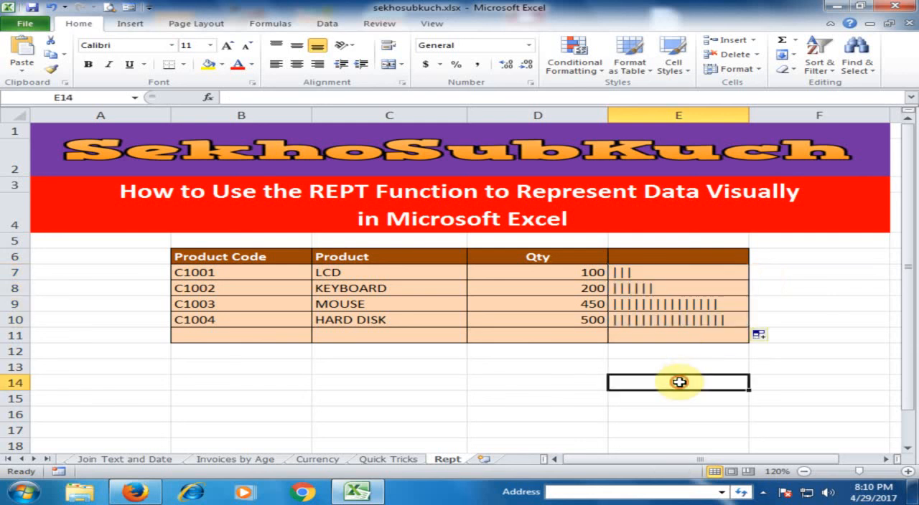